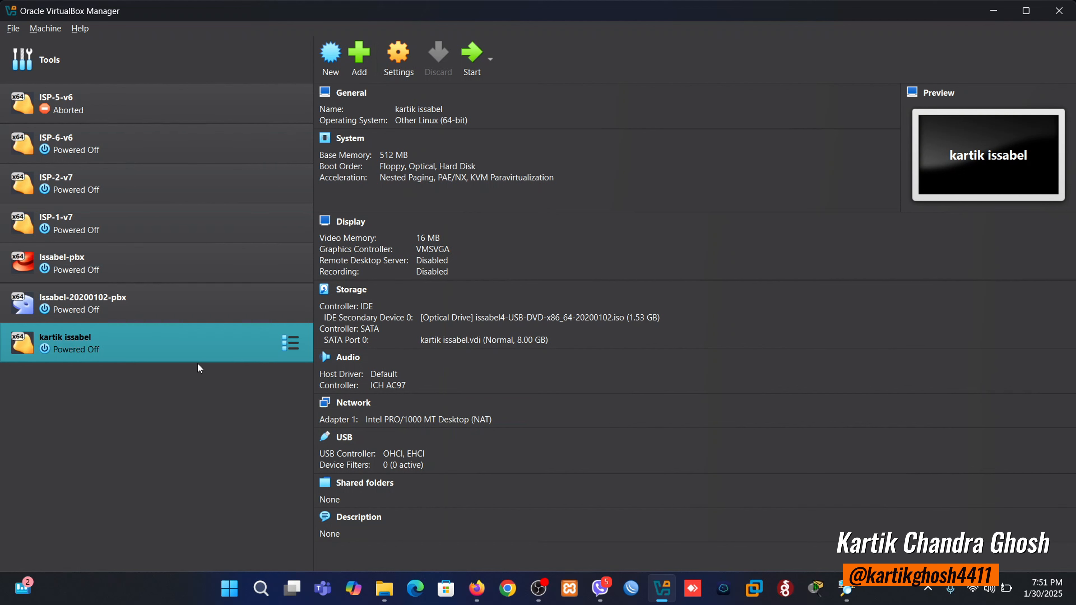
- Start the Issabel virtual machine, boot the plain Install option, and maximize the VM window
double_click(191, 354)
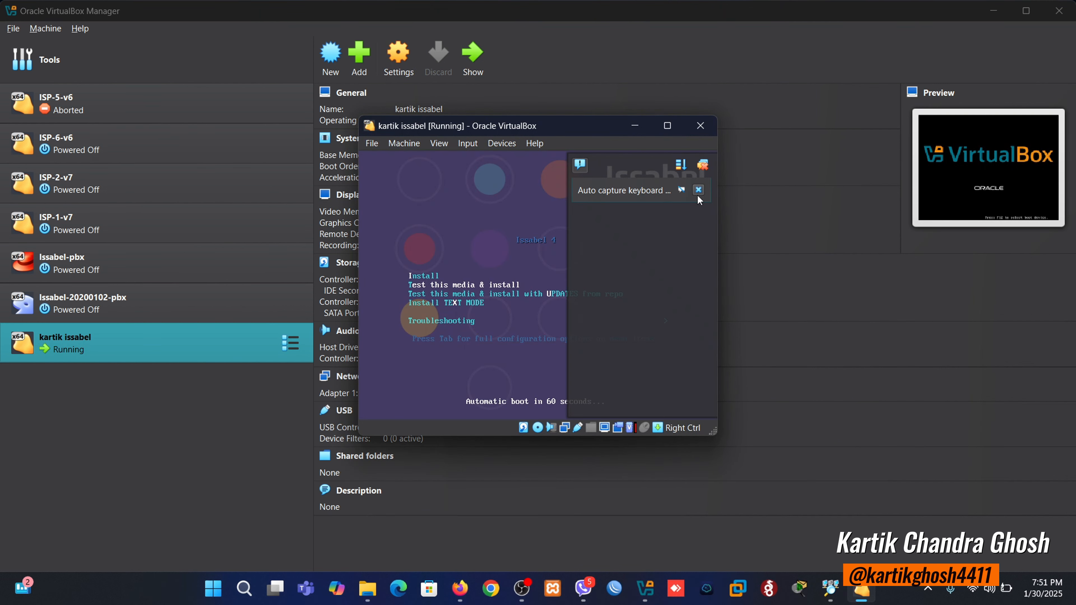
left_click(698, 190)
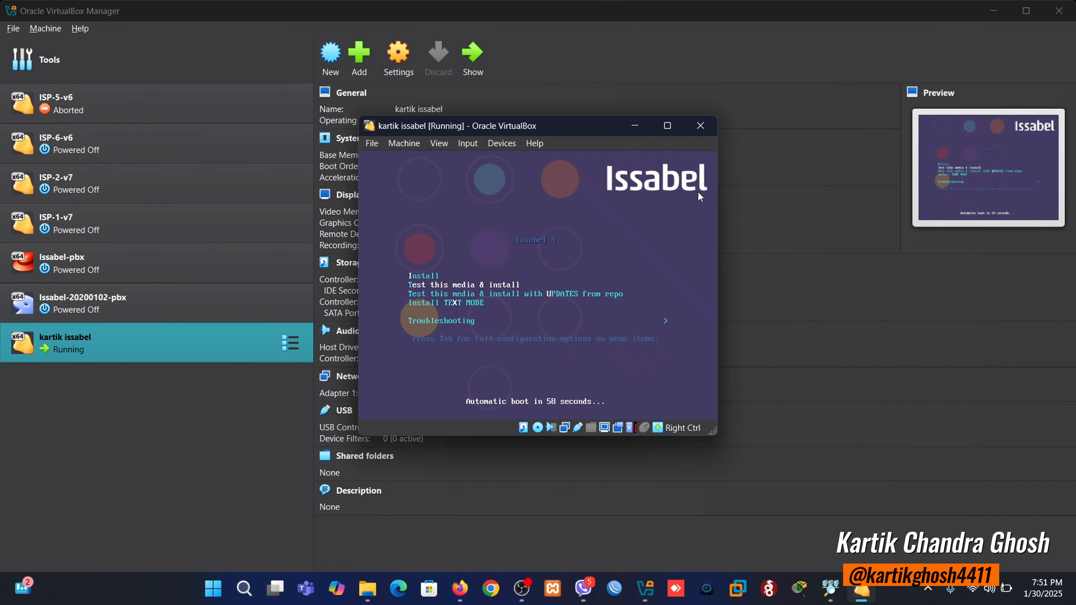
key("Up")
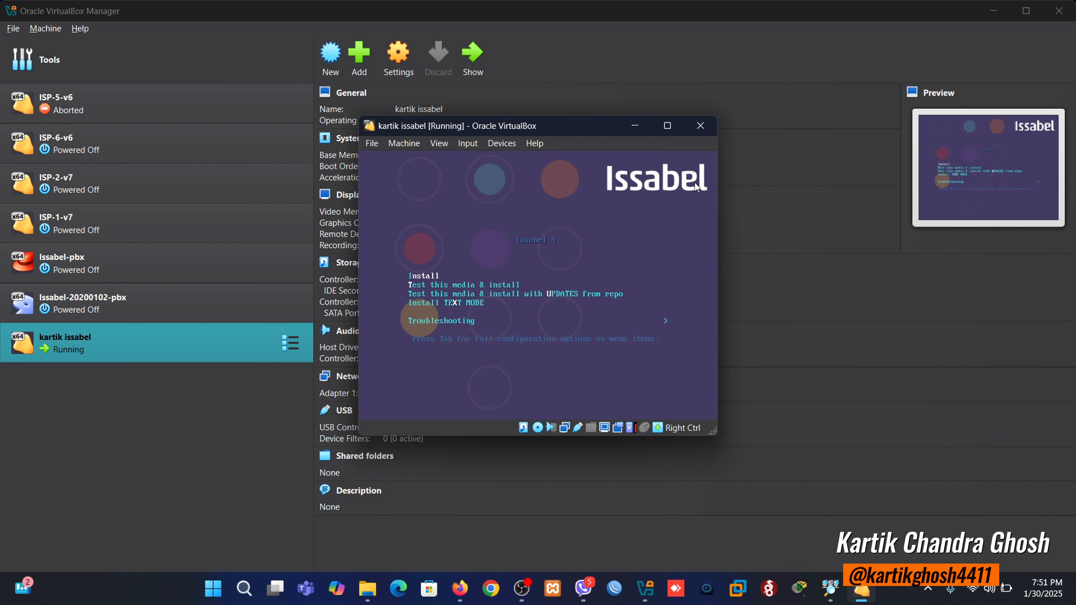
key("Return")
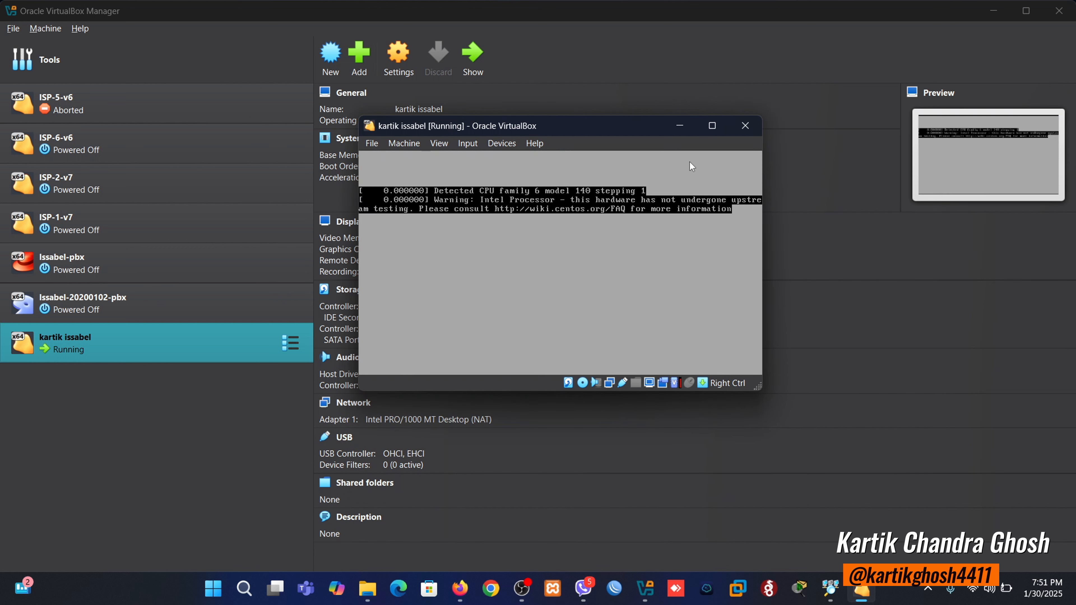
left_click(704, 126)
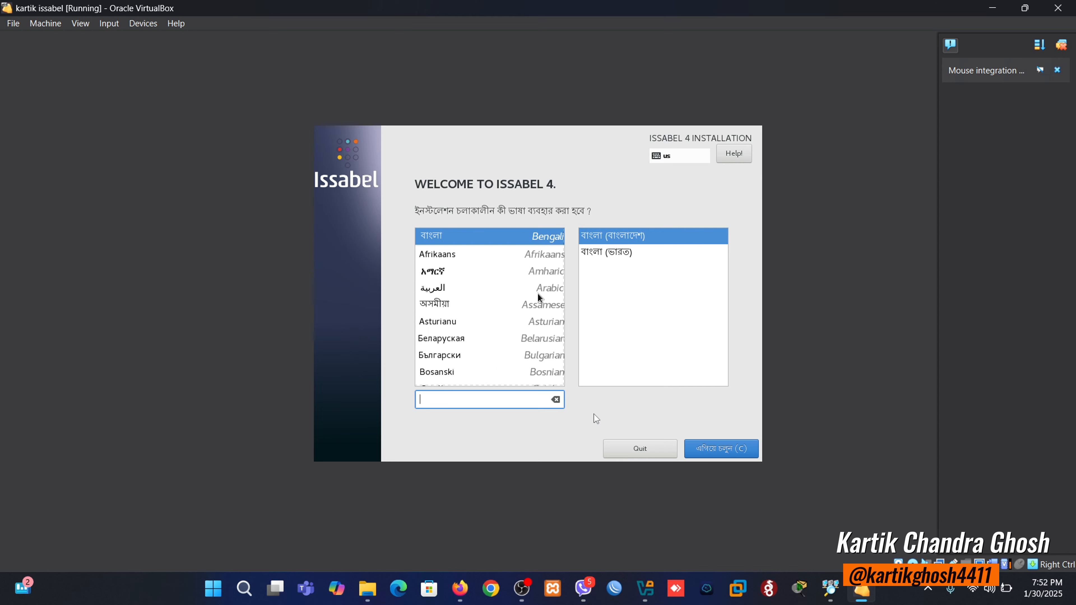
- Let the VM capture mouse and keyboard, pick English (United States), and continue
left_click(586, 403)
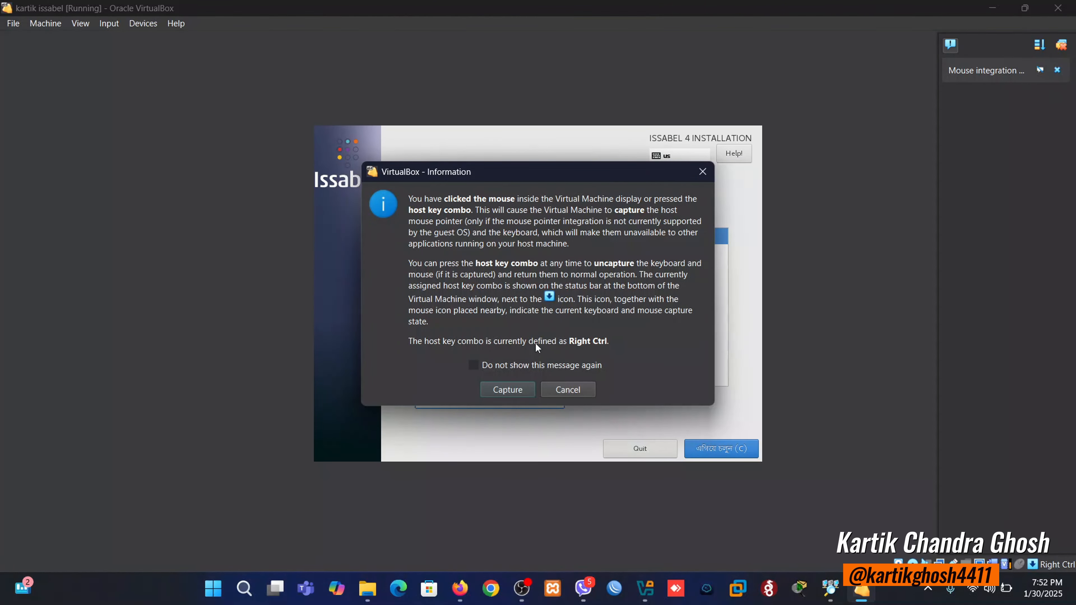
left_click(568, 390)
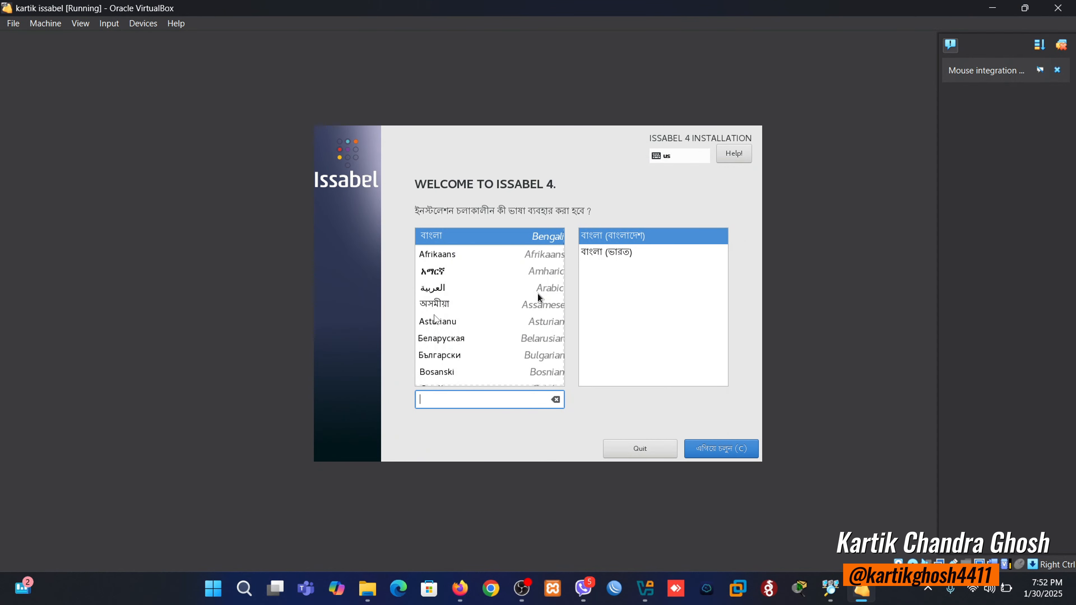
left_click(537, 294)
left_click(508, 389)
scroll(477, 303, "down", 3)
scroll(477, 303, "down", 7)
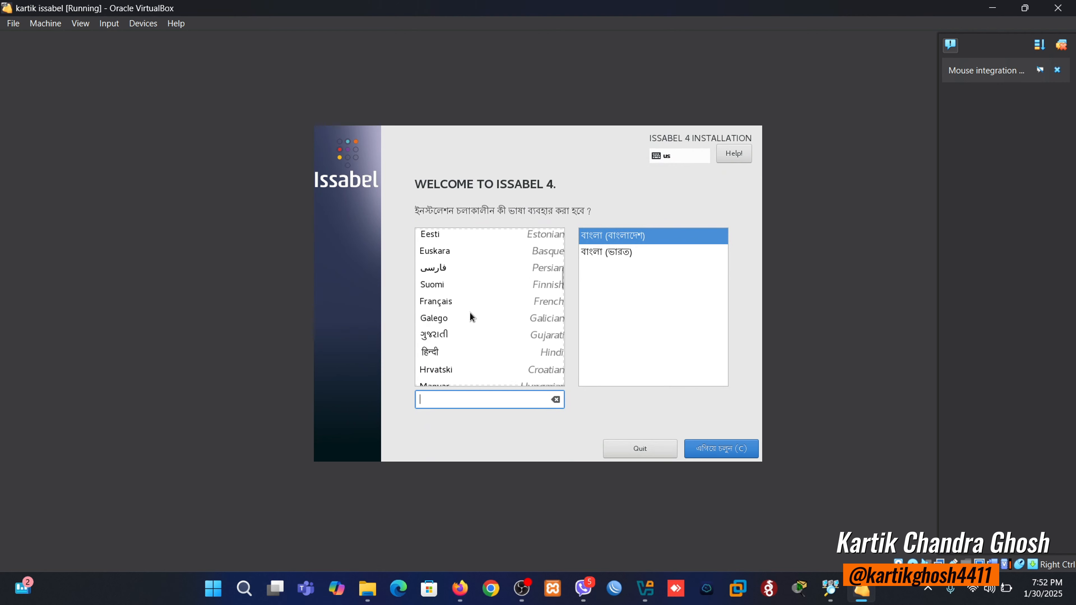
left_click(442, 251)
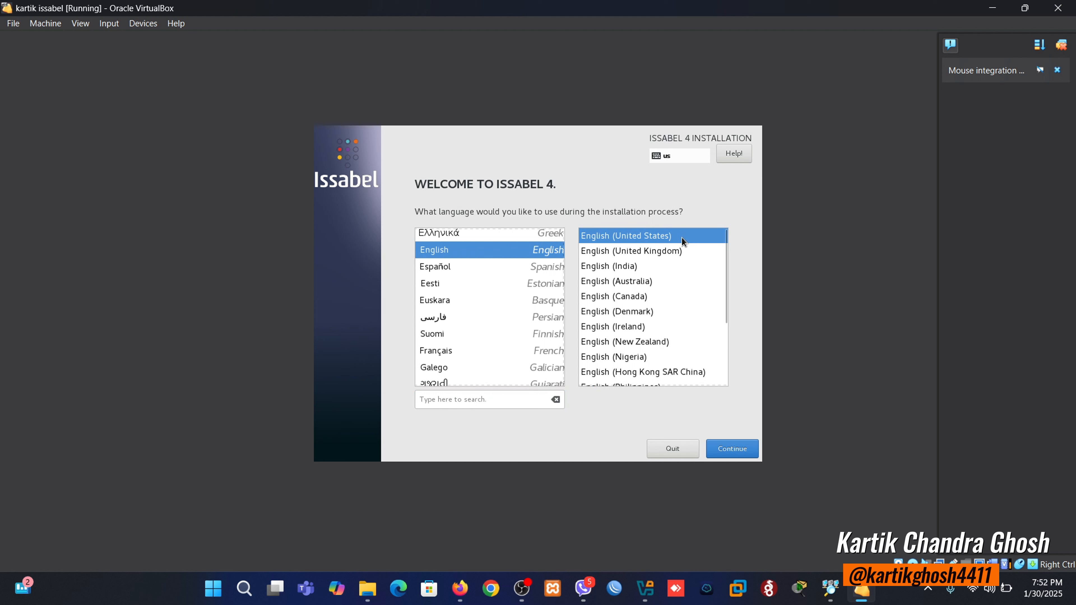
left_click(728, 451)
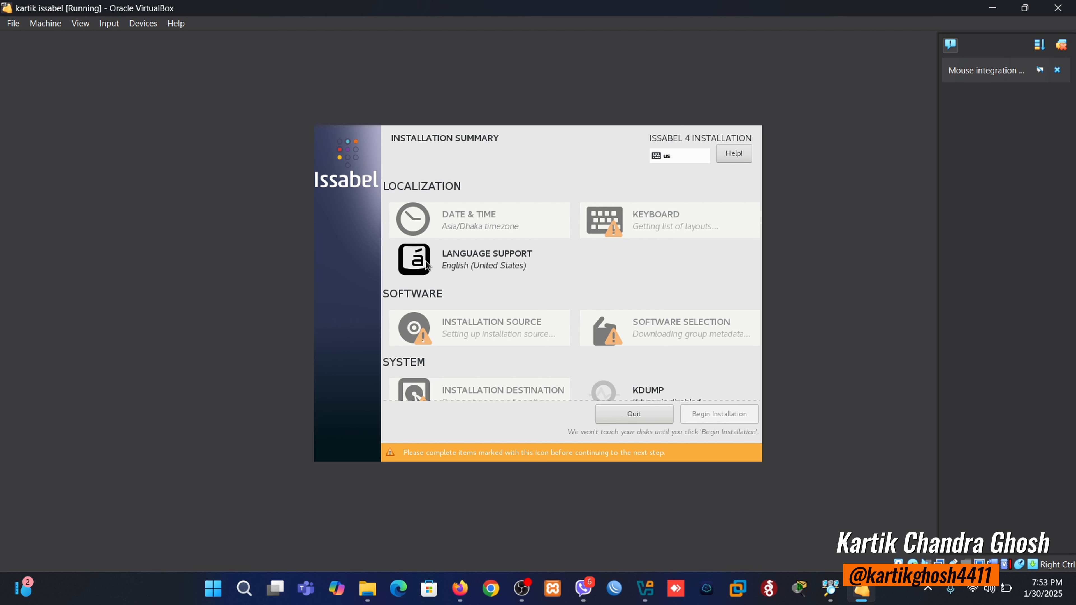
- Confirm English (United States) language support and accept the Asia/Dhaka timezone
left_click(440, 263)
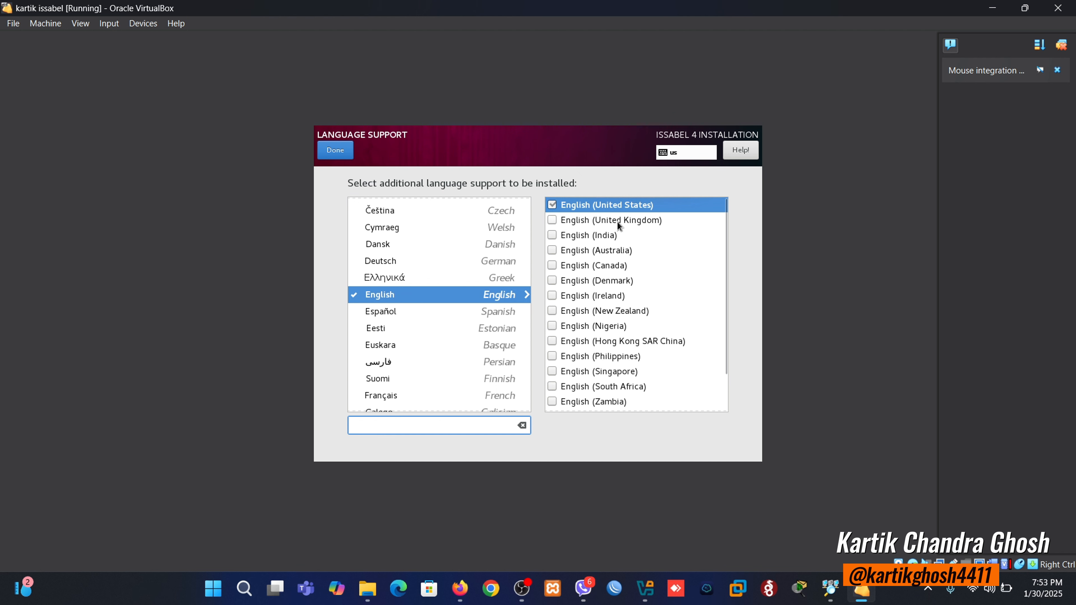
left_click(328, 154)
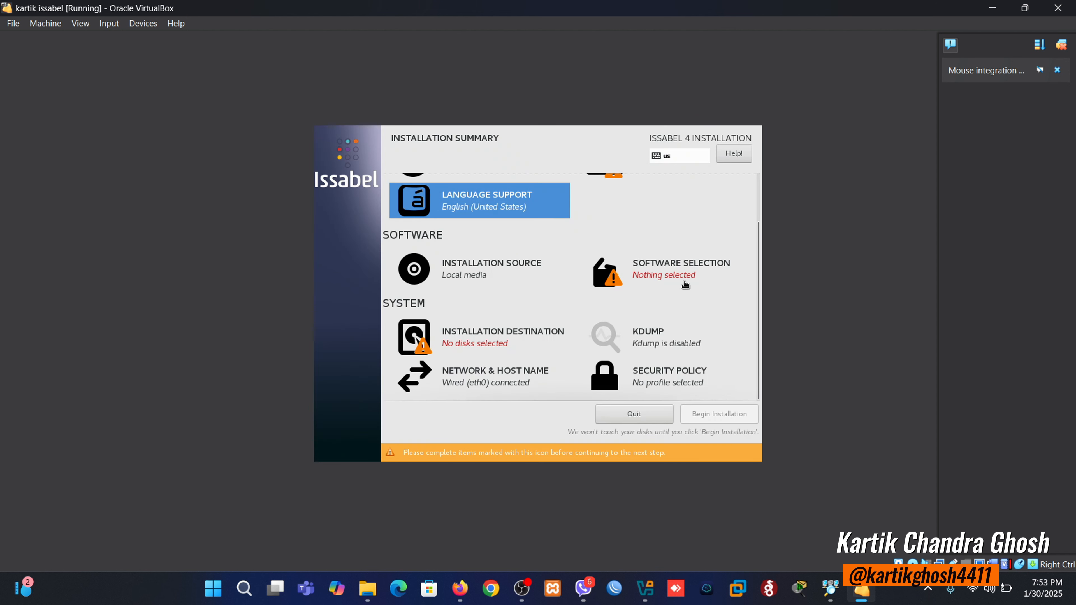
scroll(583, 355, "up", 2)
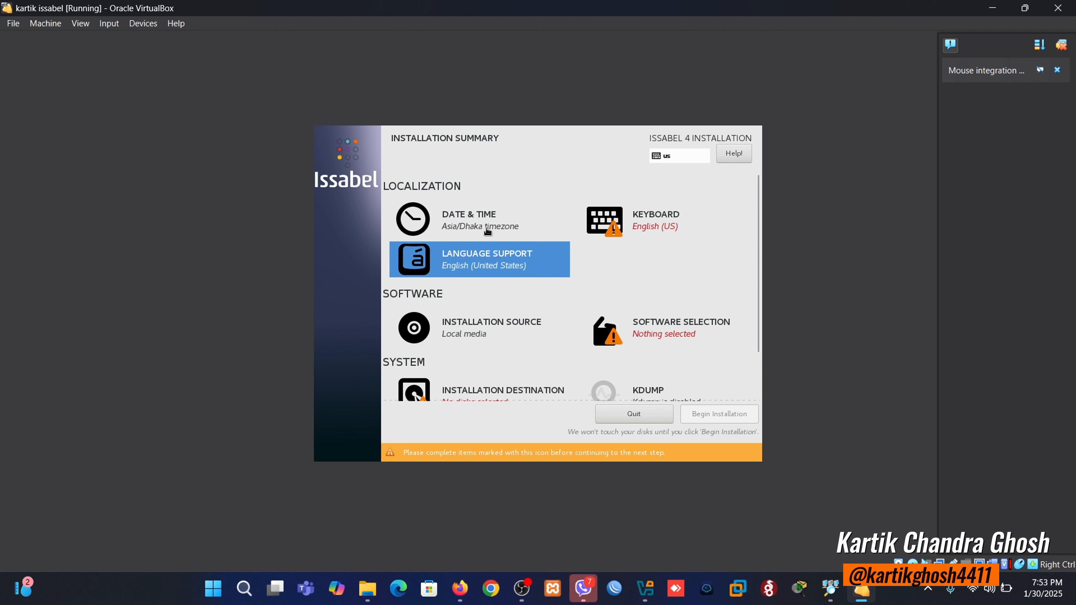
left_click(429, 225)
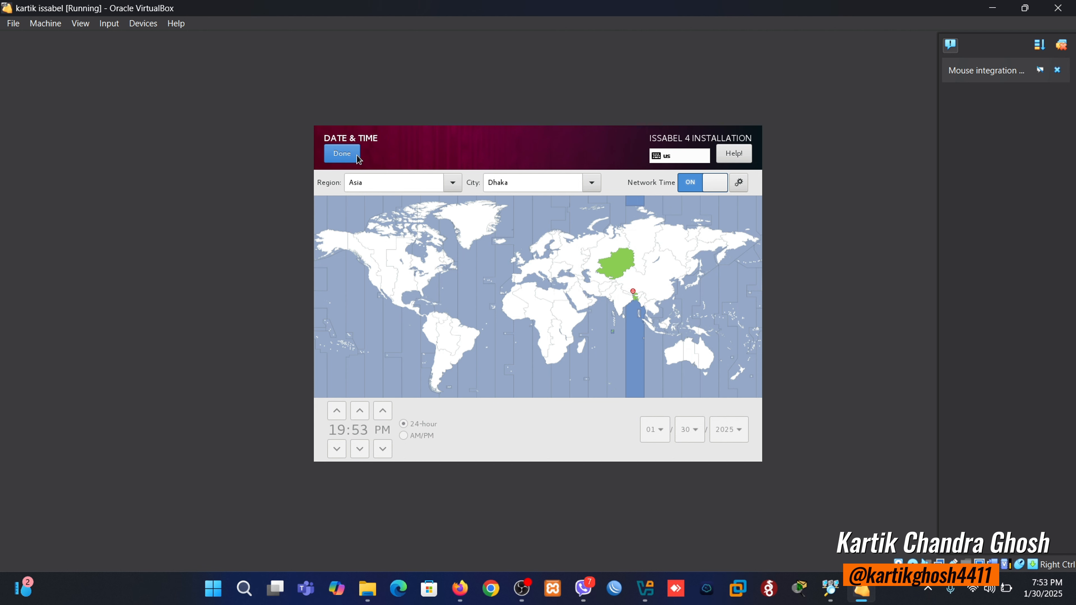
left_click(343, 154)
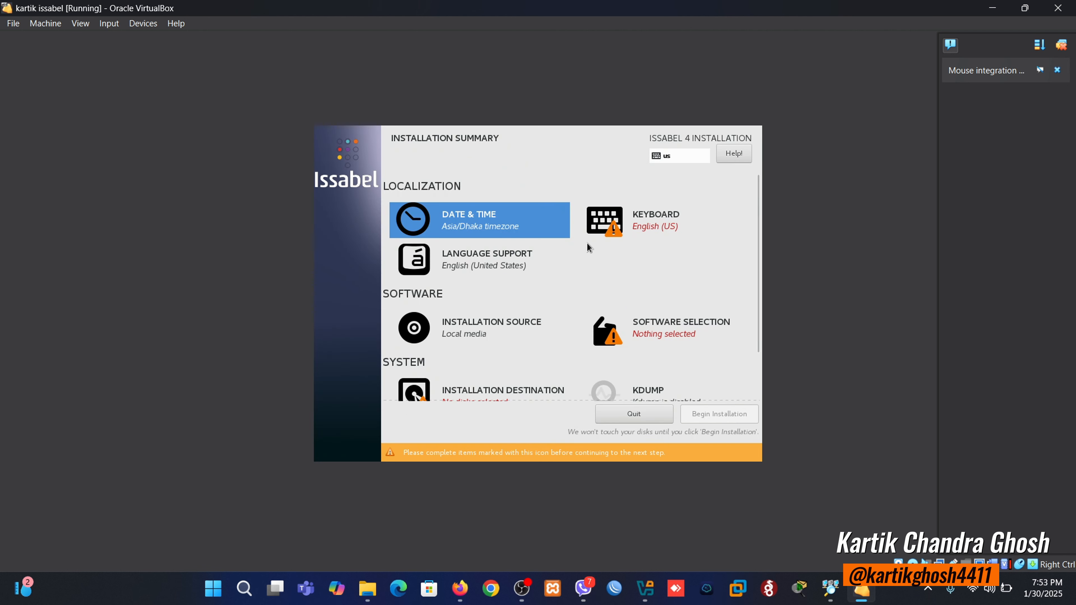
- Select and confirm the English (US) keyboard layout
left_click(648, 224)
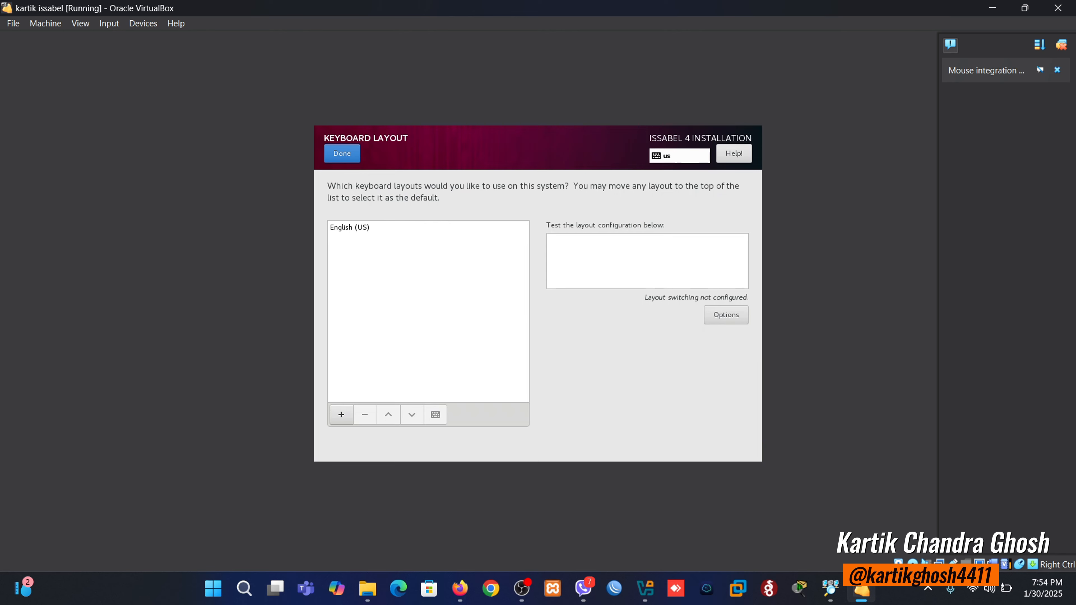
left_click(358, 232)
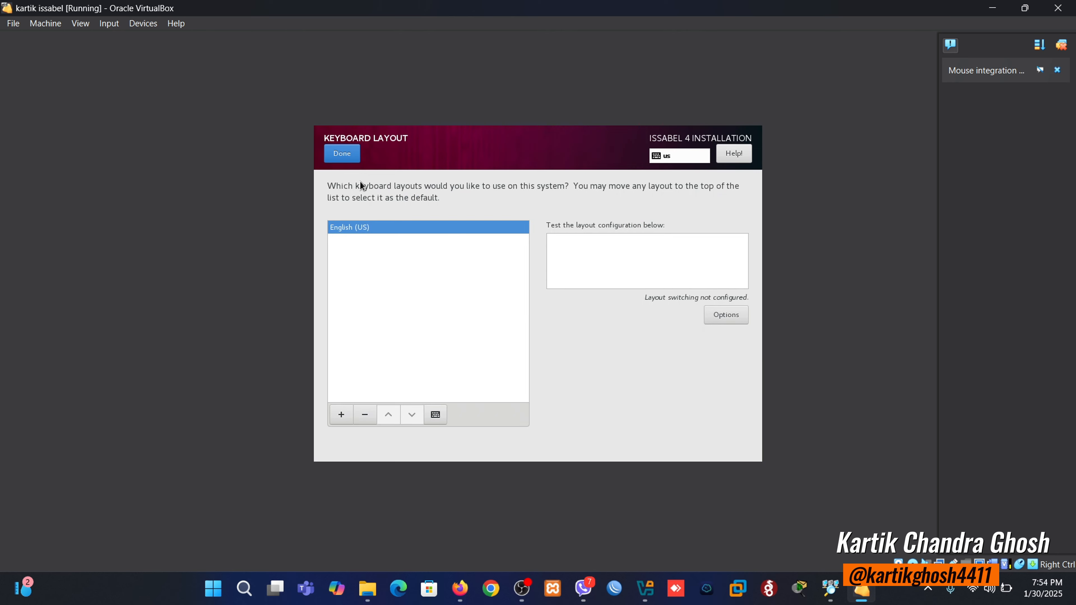
left_click(350, 158)
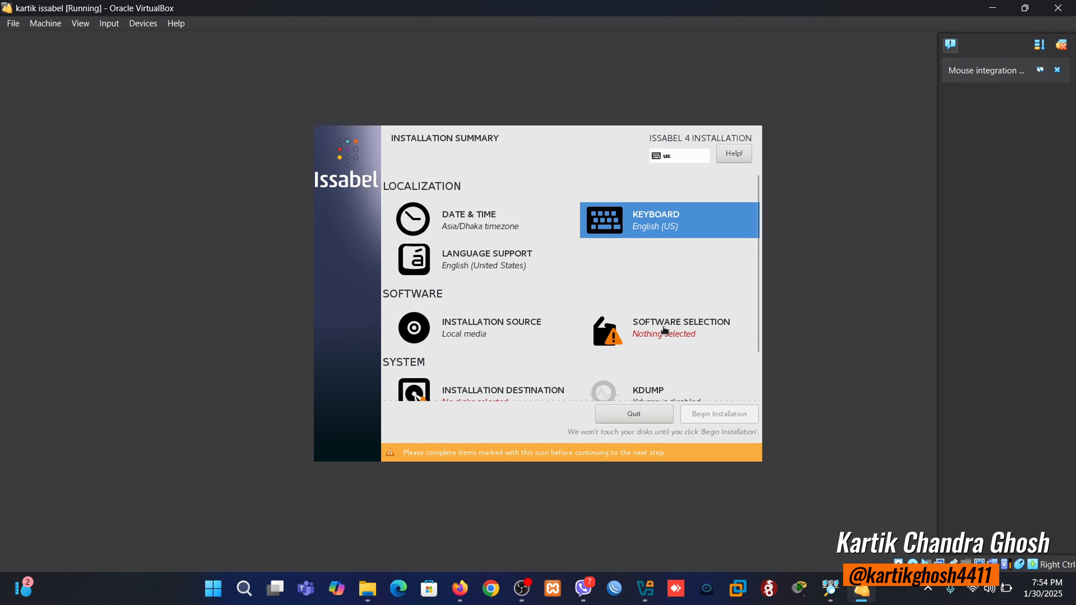
- Accept the auto-detected local media and pick Issabel with Asterisk 11 as base environment
left_click(497, 338)
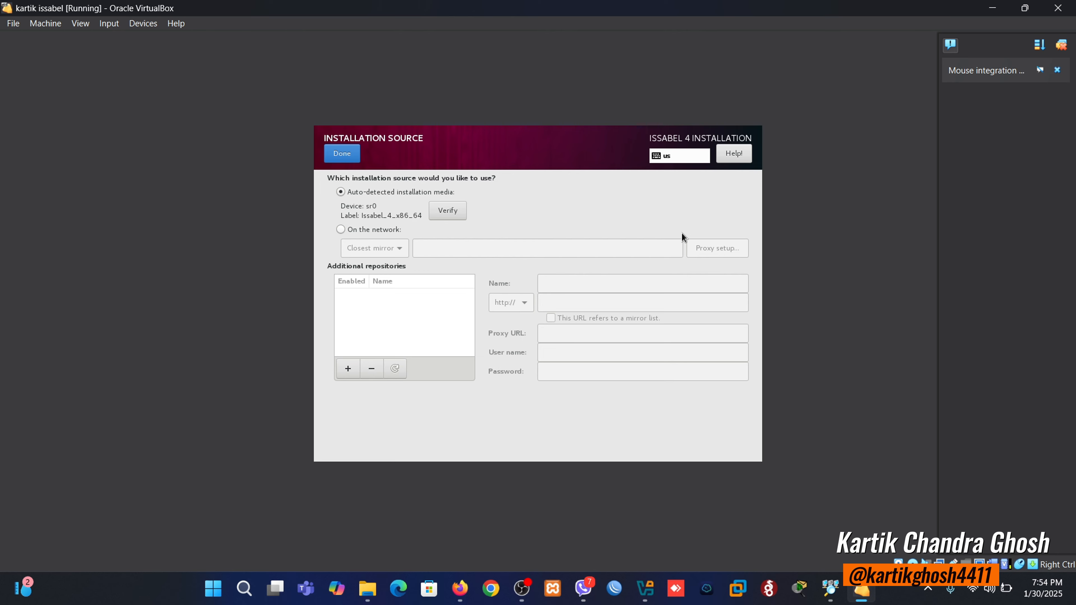
left_click(341, 157)
left_click(665, 330)
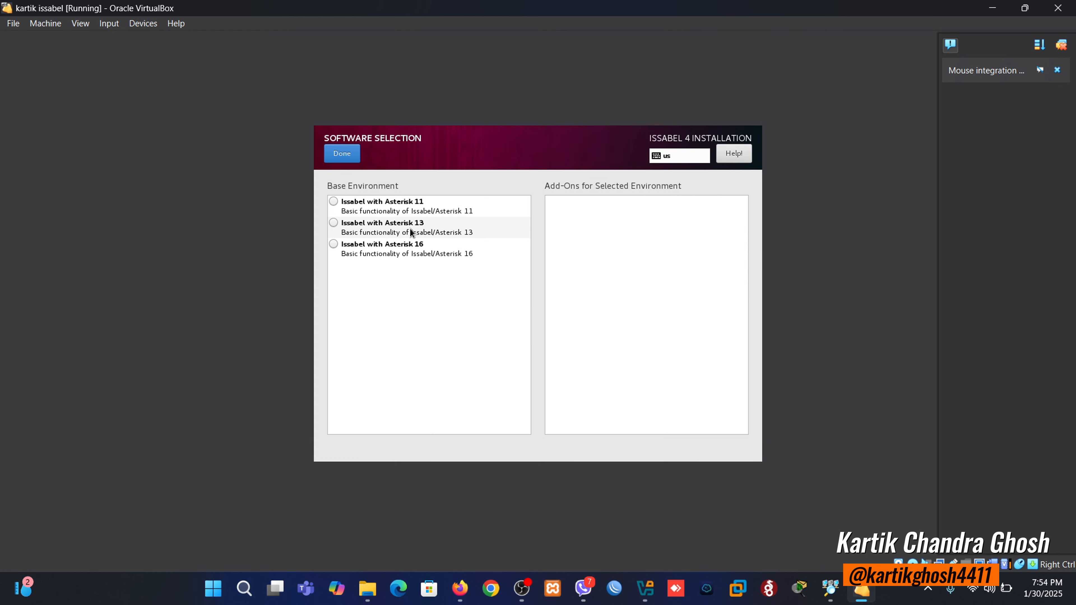
left_click(409, 214)
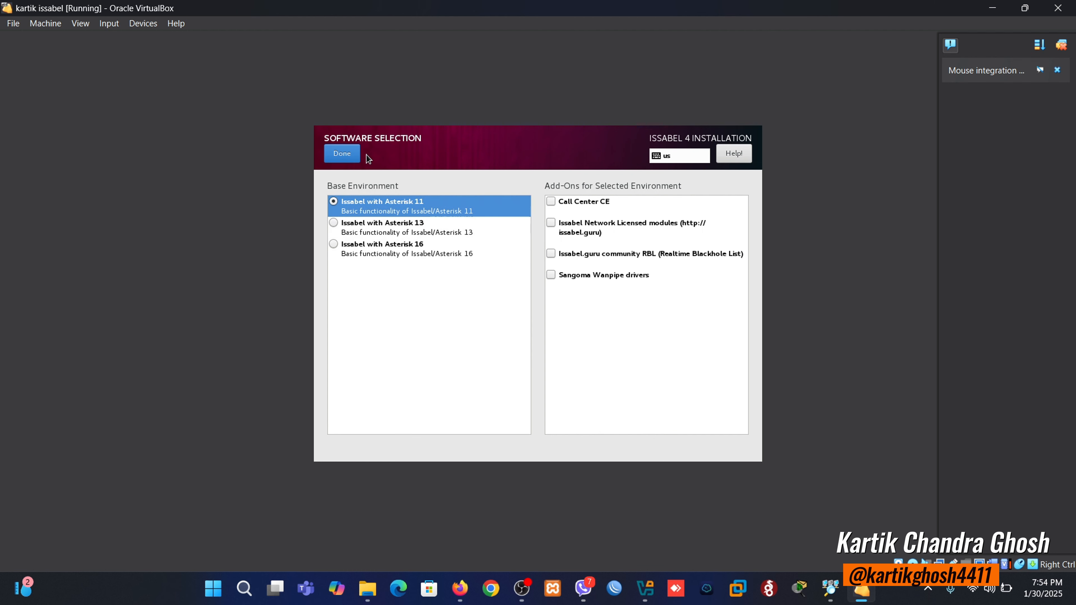
left_click(355, 155)
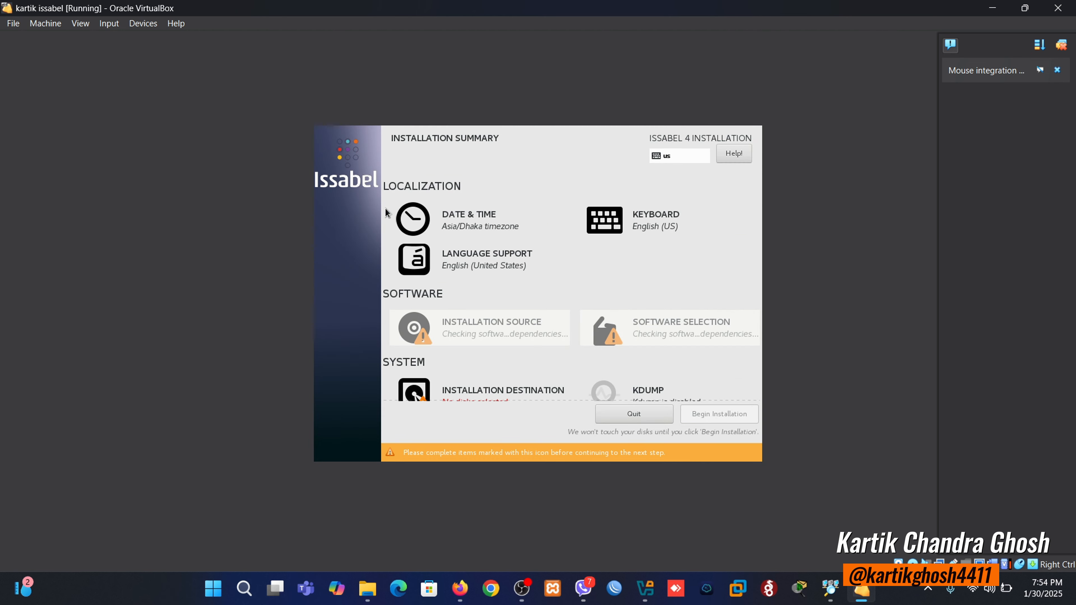
- Reselect the virtual hard disk as the installation destination and confirm it
scroll(510, 339, "down", 3)
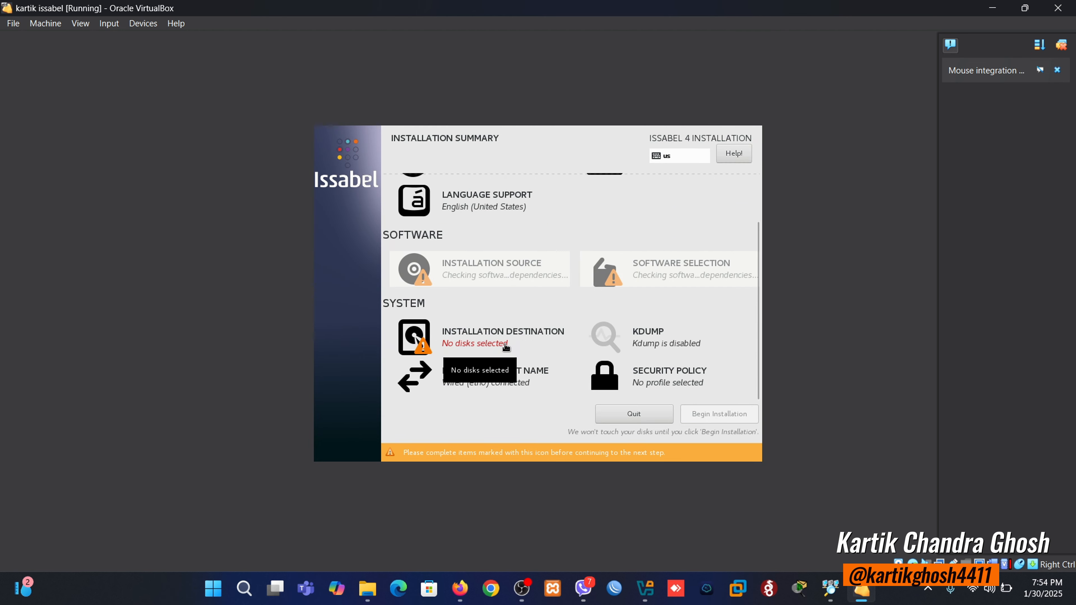
left_click(495, 356)
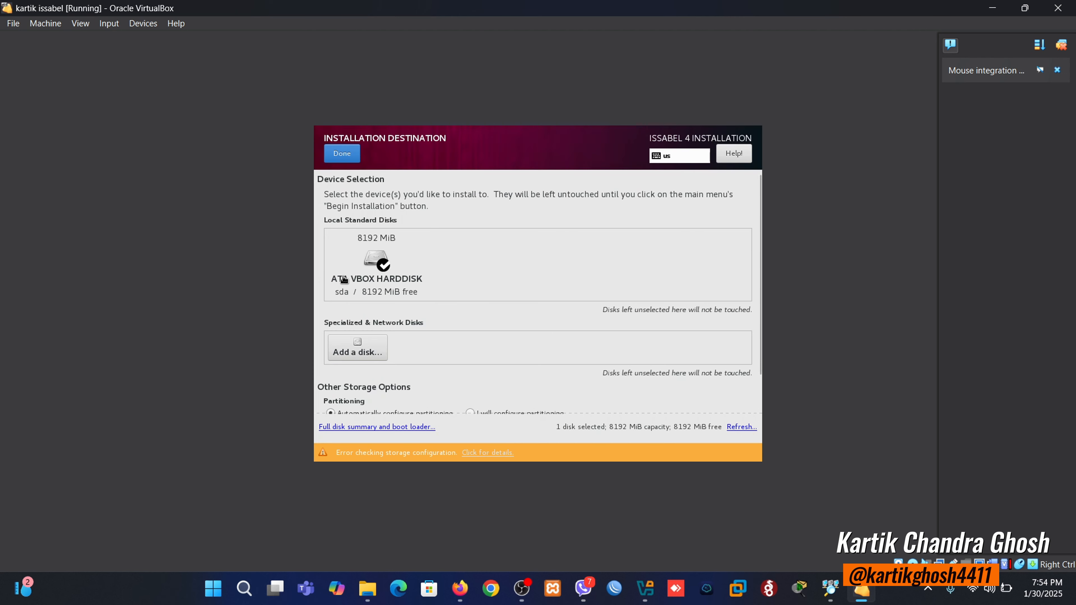
left_click(378, 283)
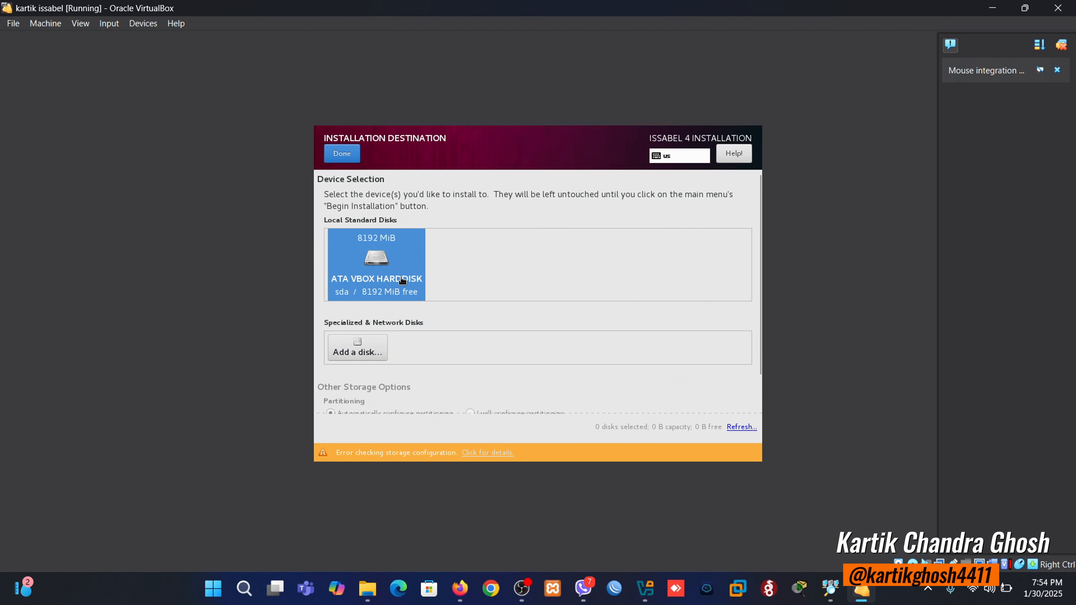
left_click(390, 275)
left_click(390, 274)
left_click(345, 160)
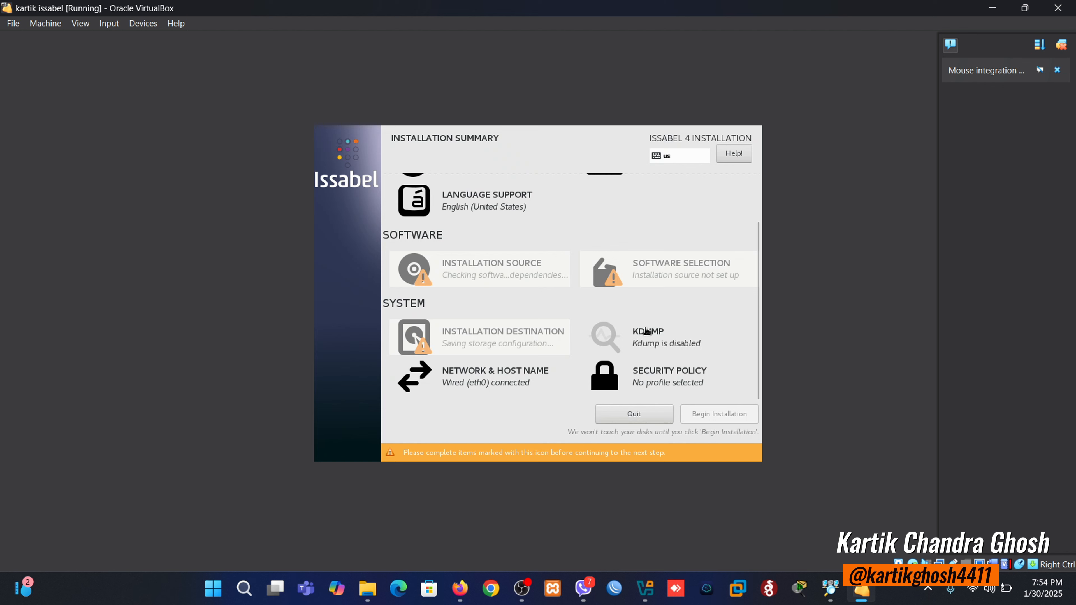
- Leave Kdump disabled and accept the wired eth0 network settings
left_click(656, 343)
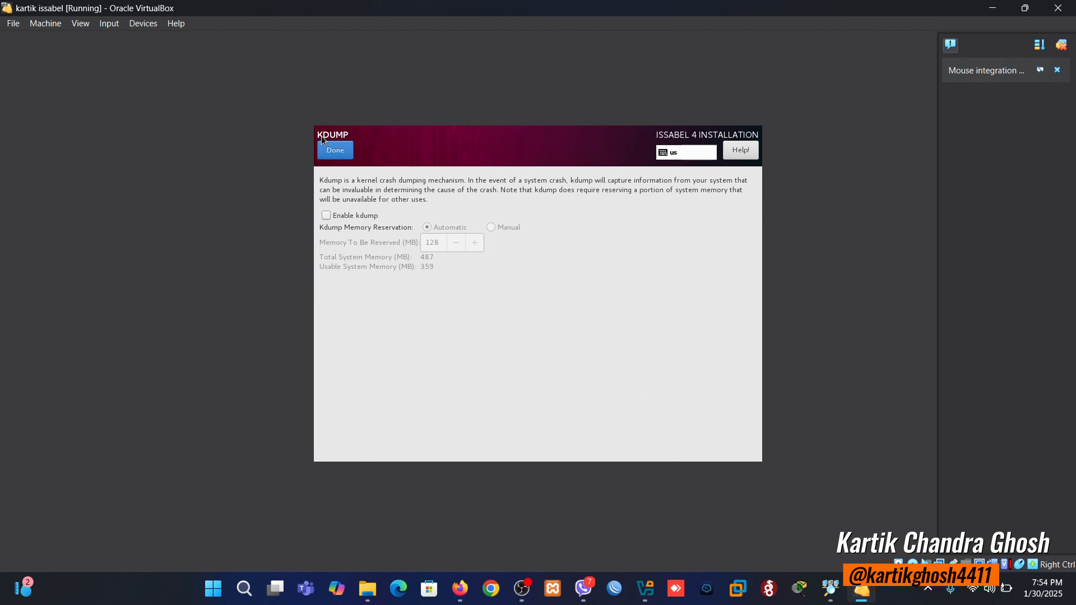
left_click(328, 145)
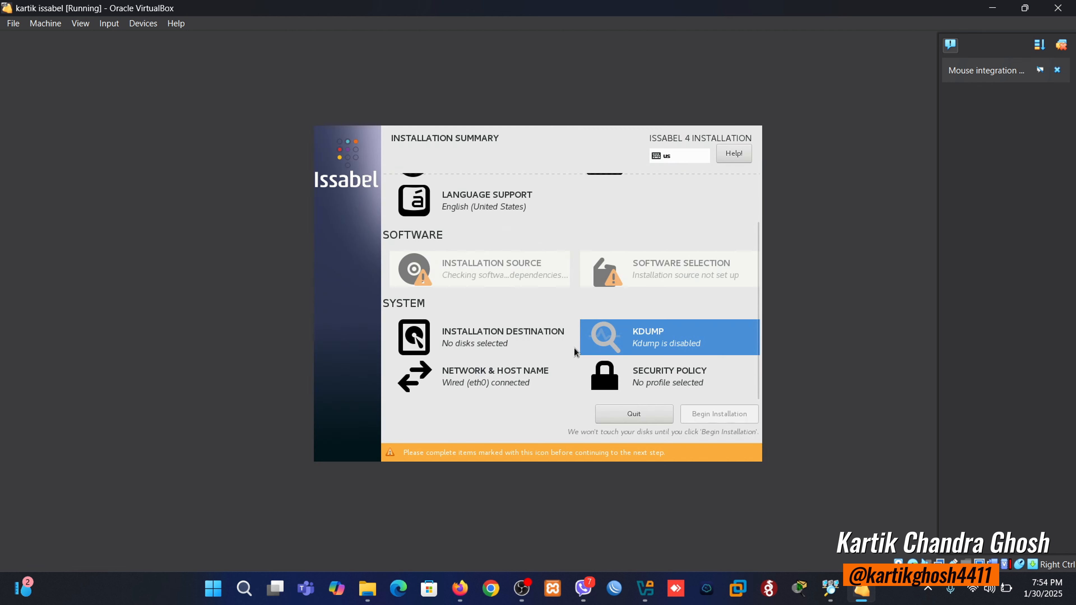
left_click(508, 378)
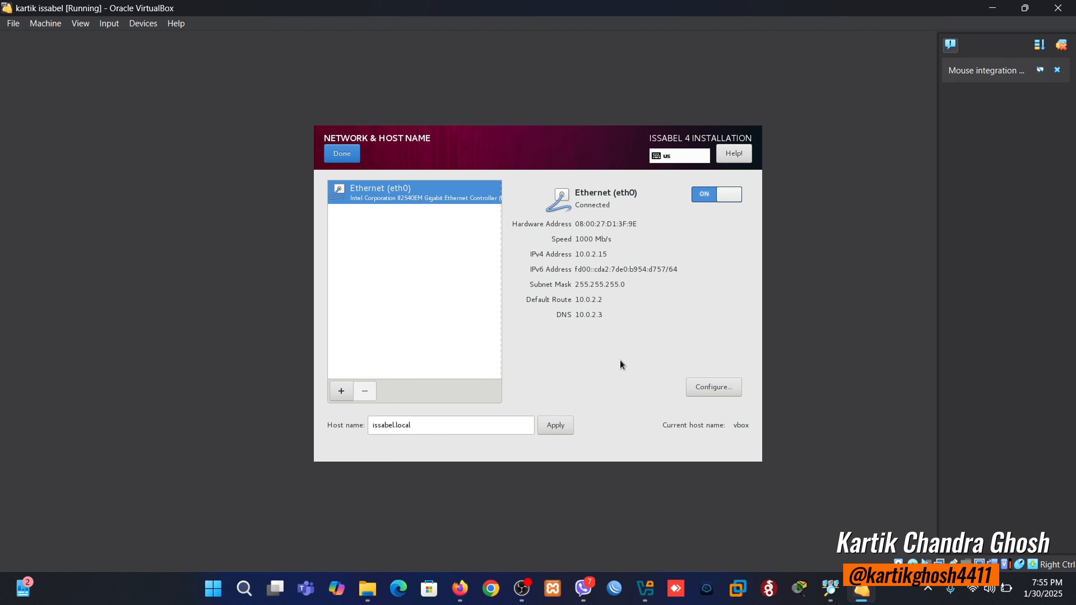
left_click(348, 155)
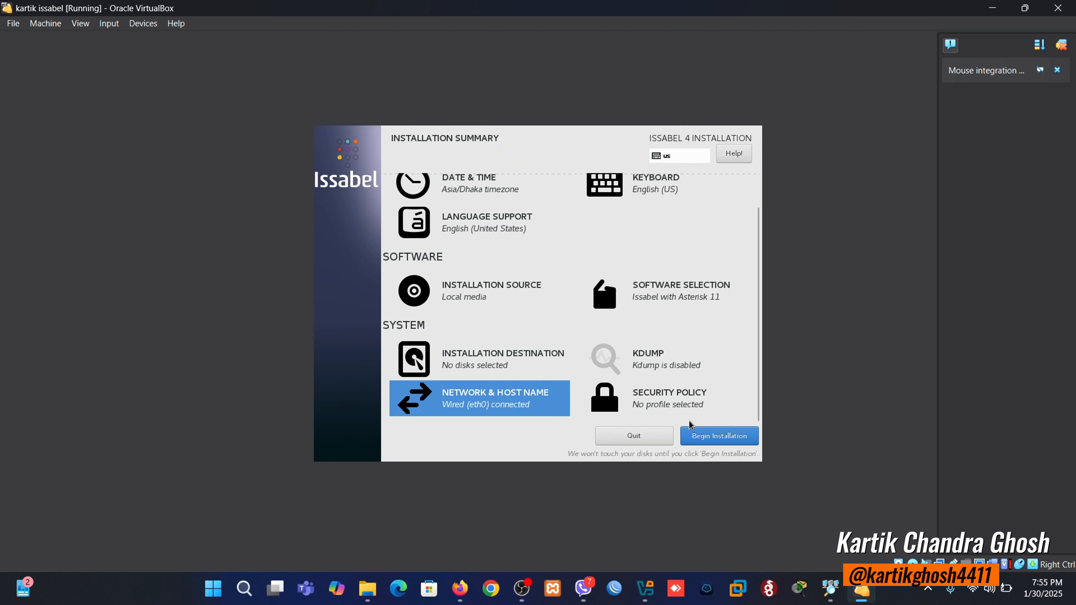
- Begin installation and set a six-digit root password, accepting the weak-password warning
left_click(713, 438)
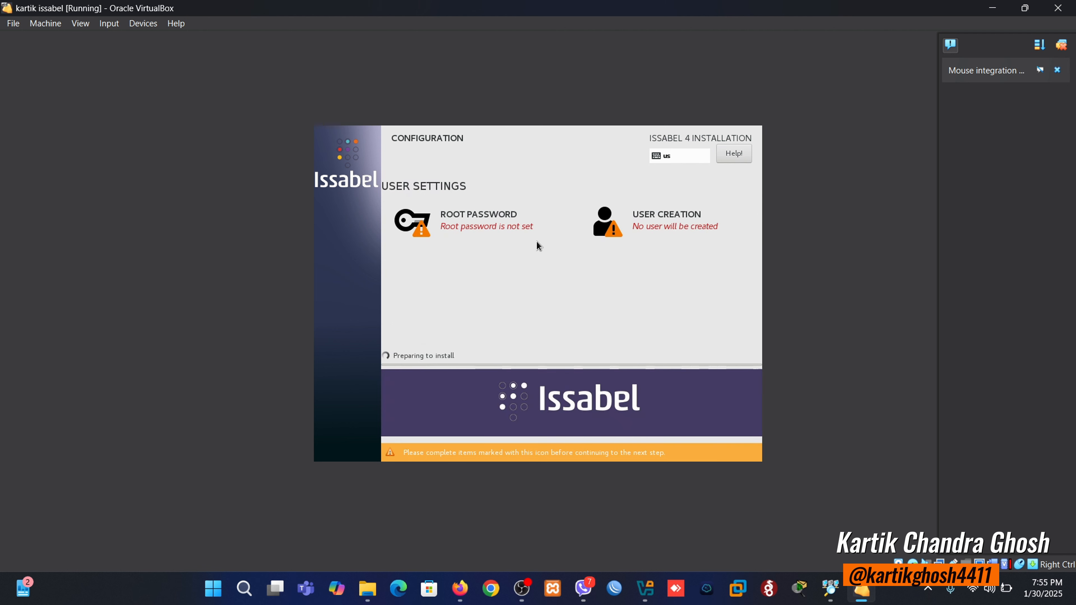
left_click(494, 224)
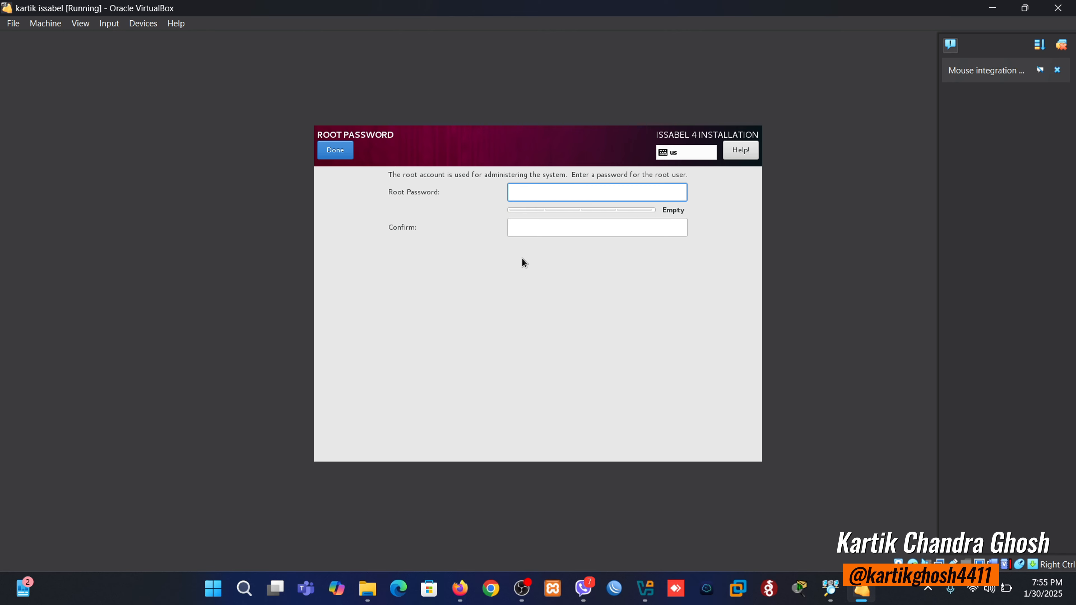
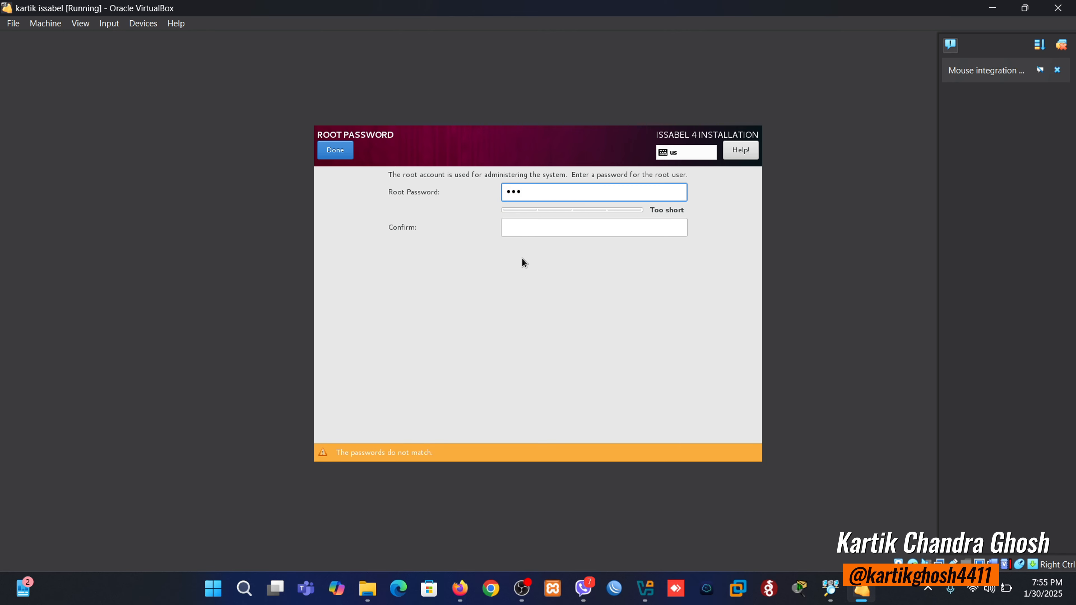
key("BackSpace")
key("BackSpace")
key("BackSpace")
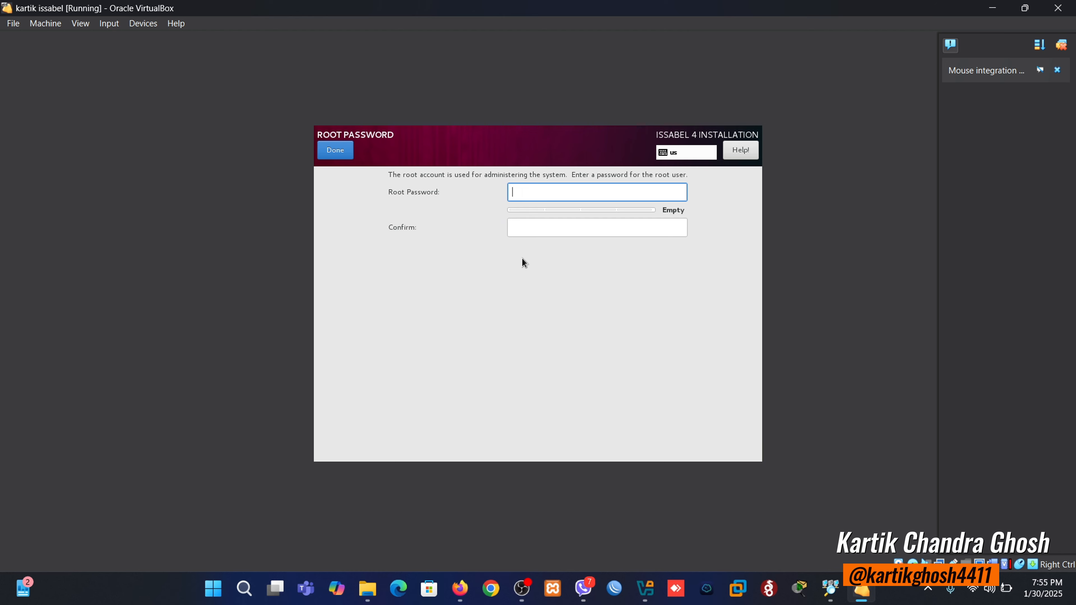
key("Tab")
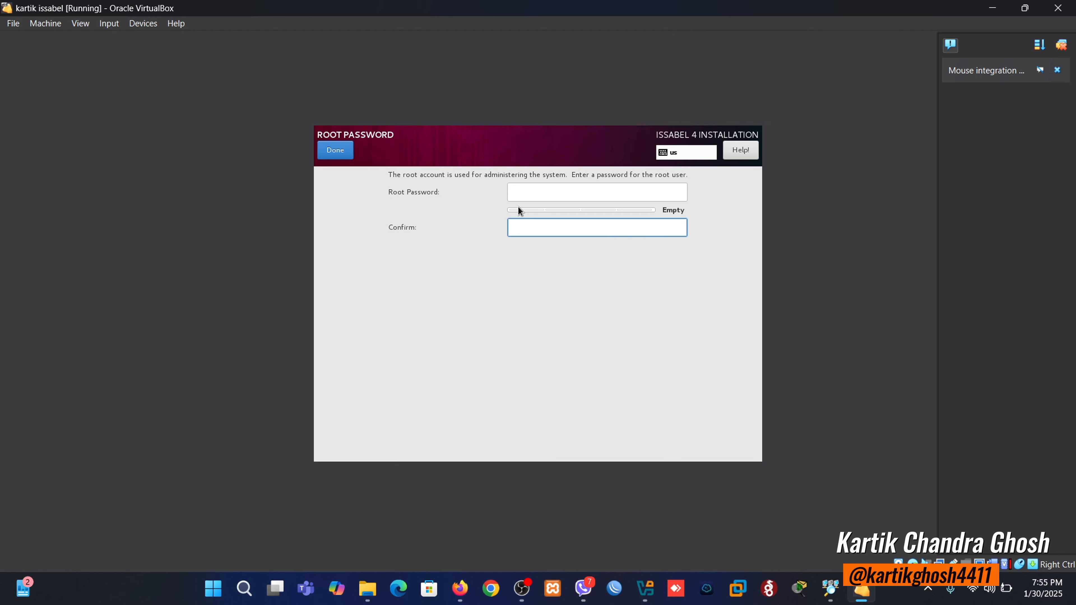
left_click(522, 188)
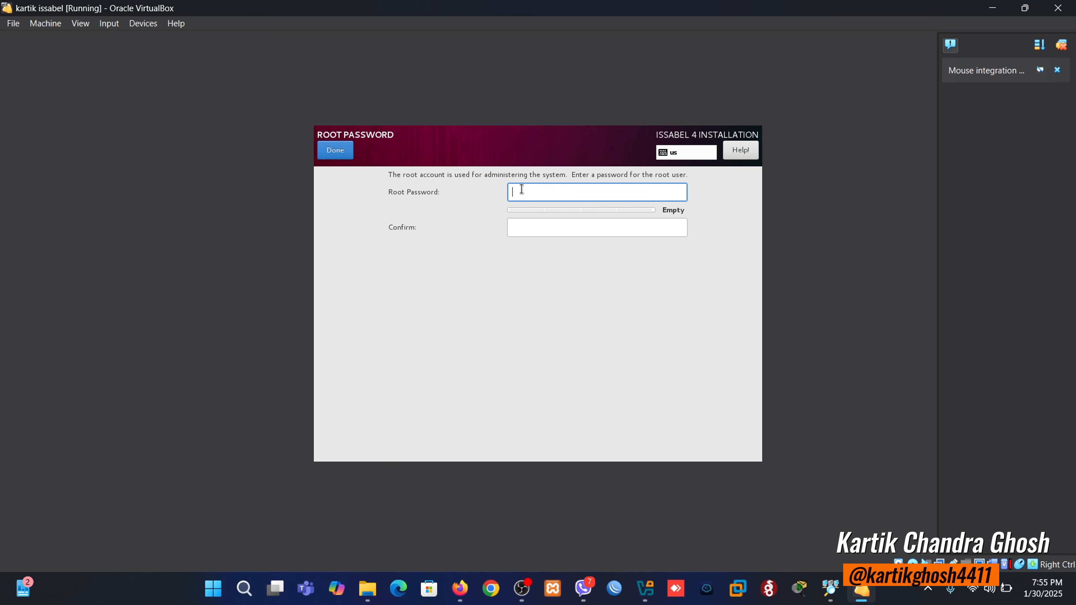
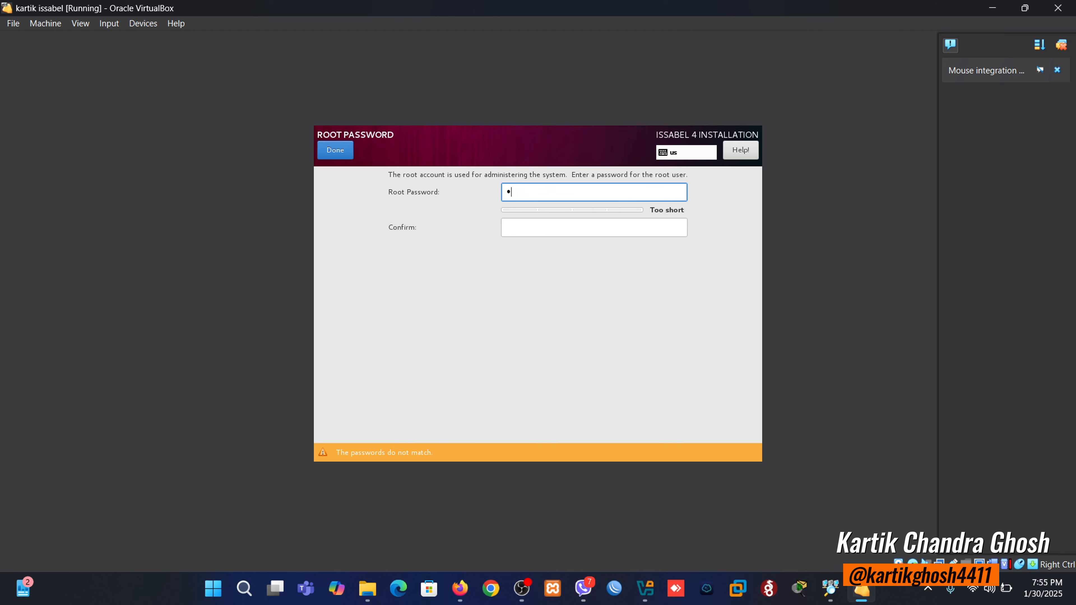
left_click(537, 227)
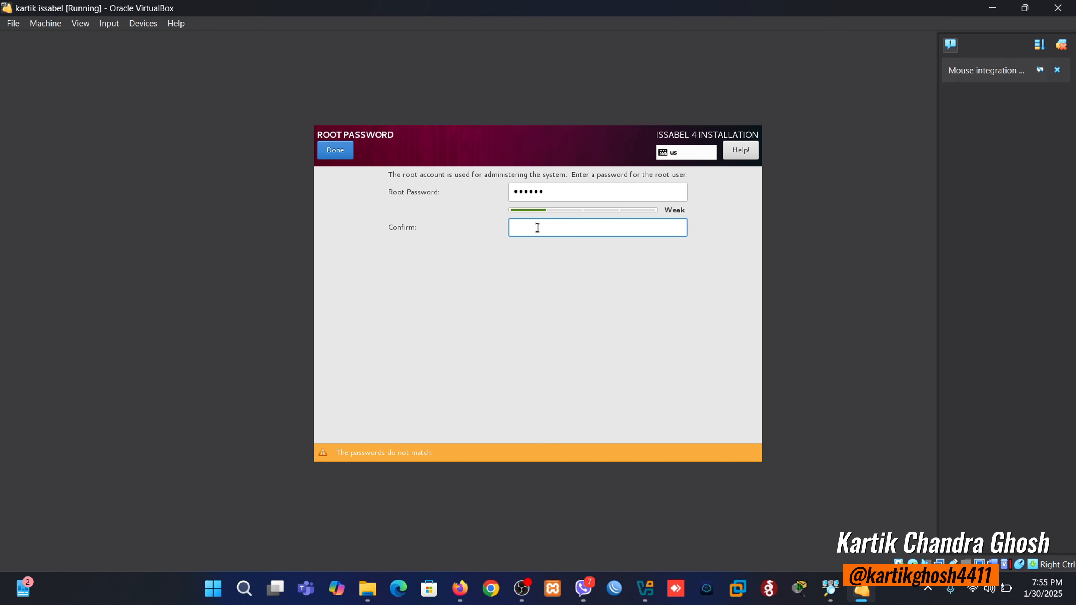
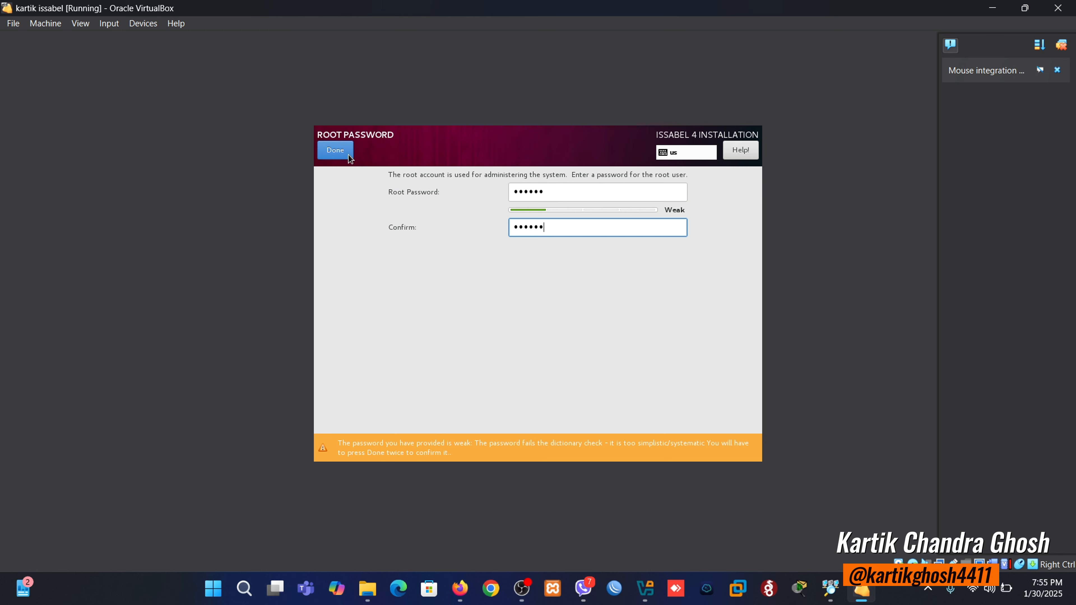
left_click(334, 151)
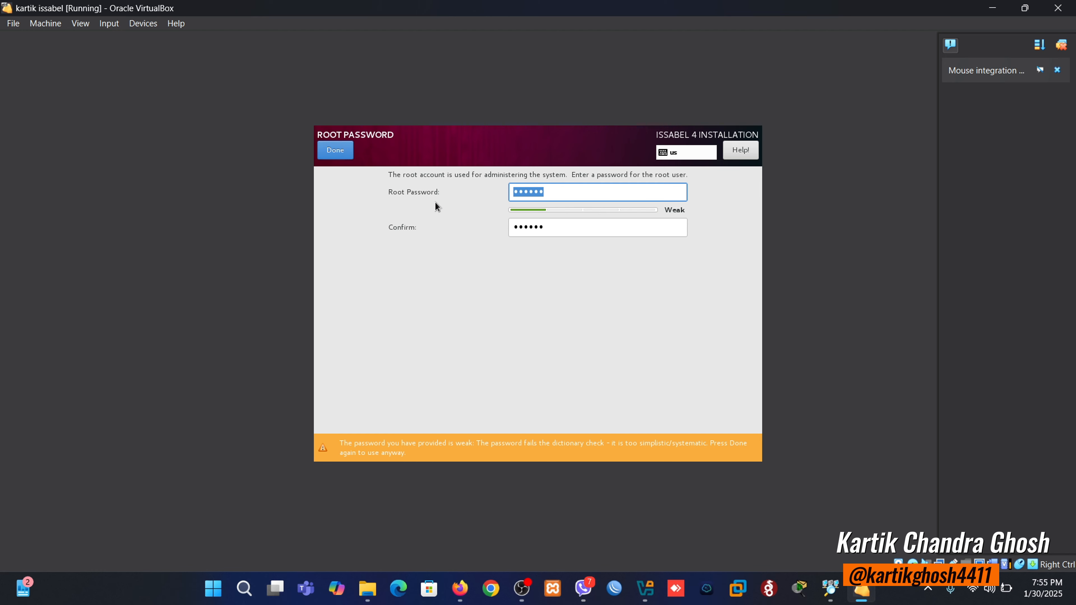
key("Return")
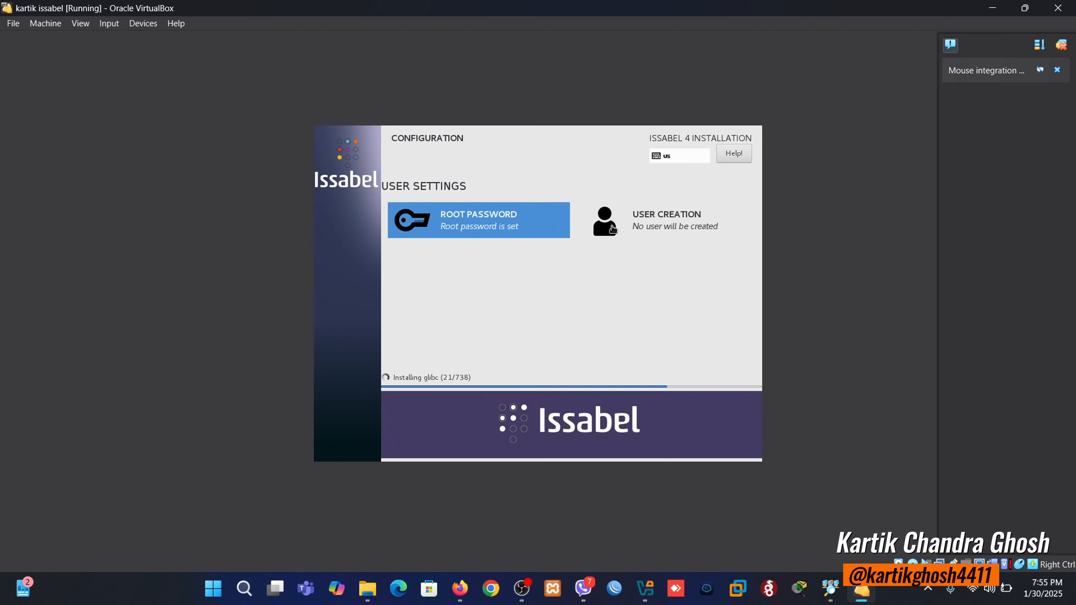
- Enter the user's full name, letting the user name auto-fill, and the same password twice
left_click(645, 219)
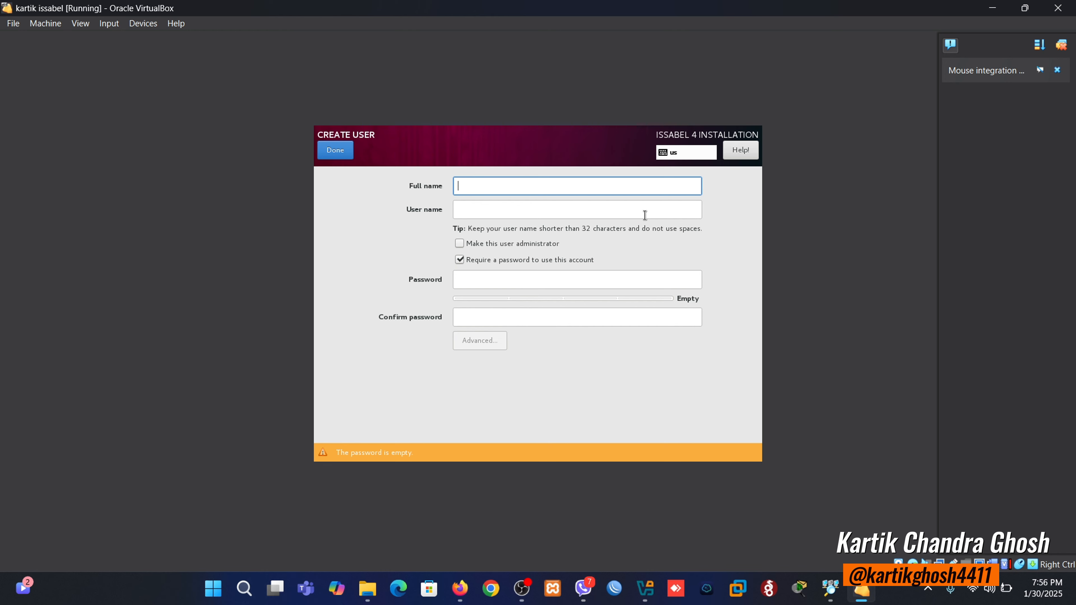
type("kartik")
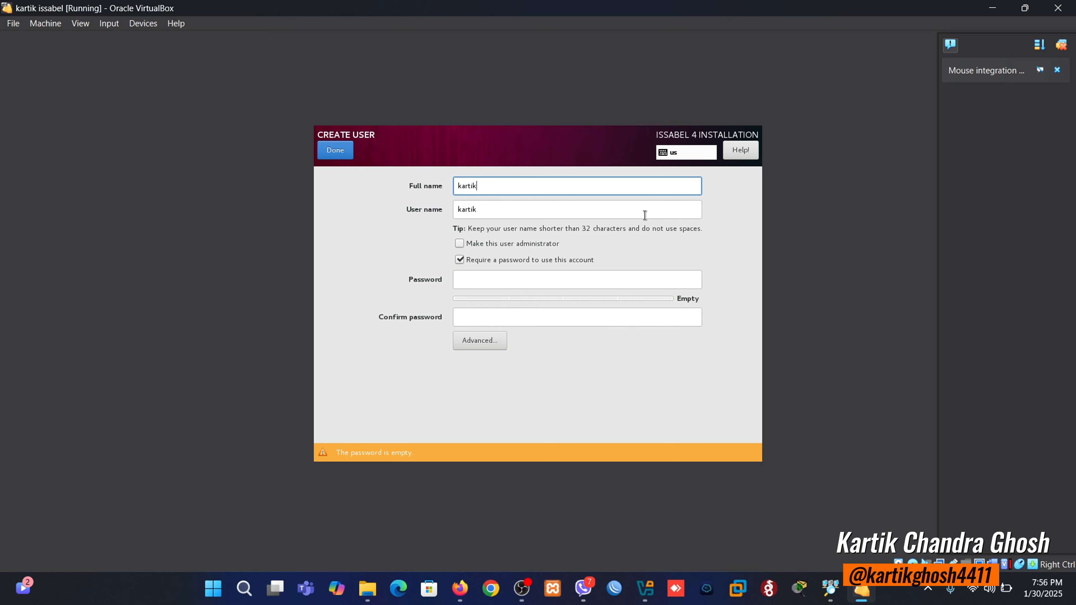
left_click(544, 285)
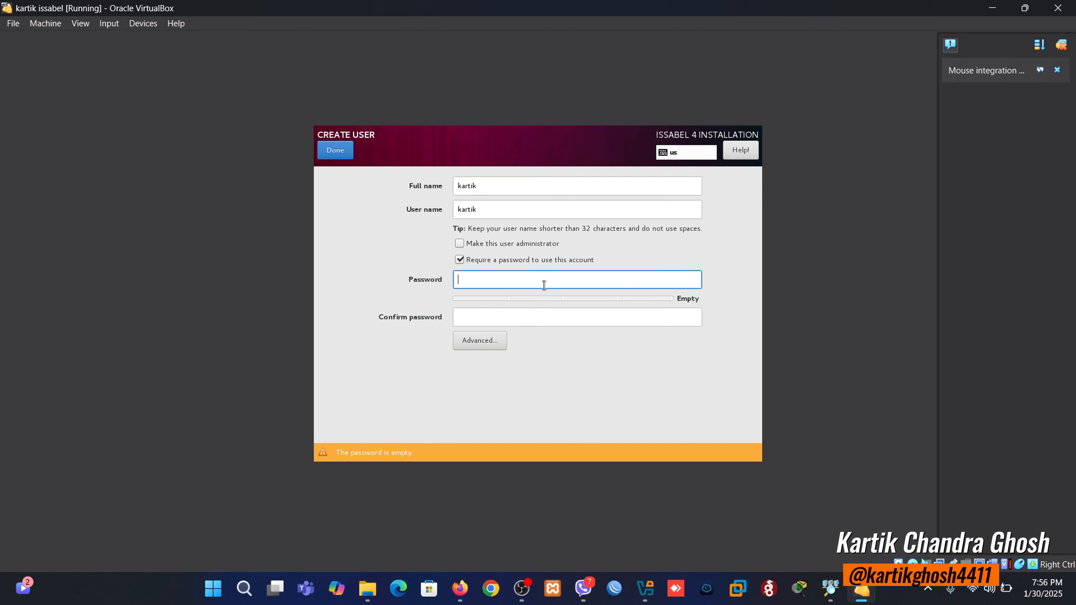
left_click(547, 318)
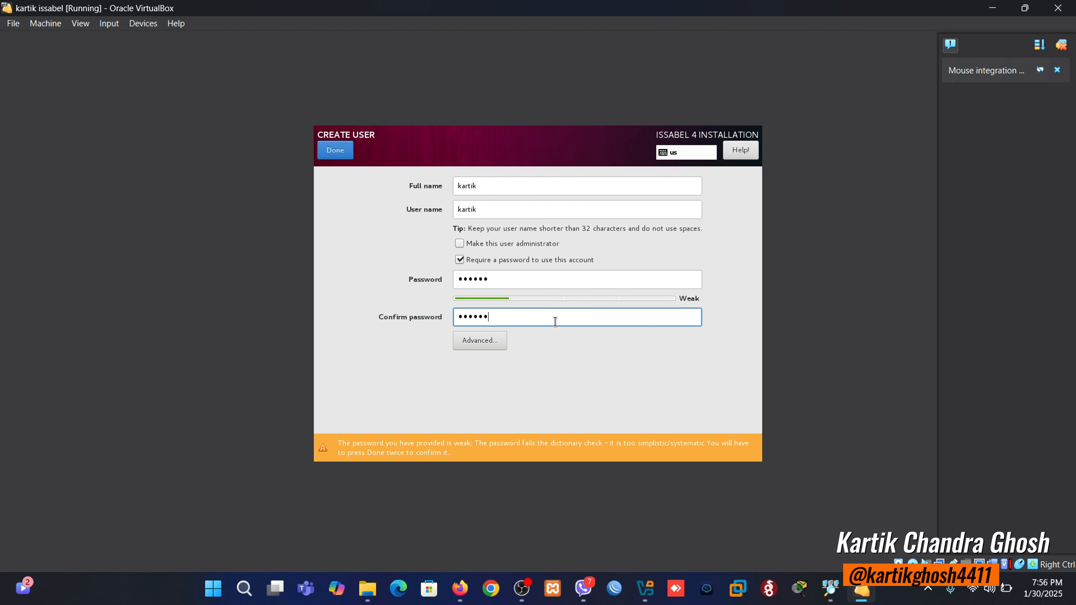
left_click(332, 154)
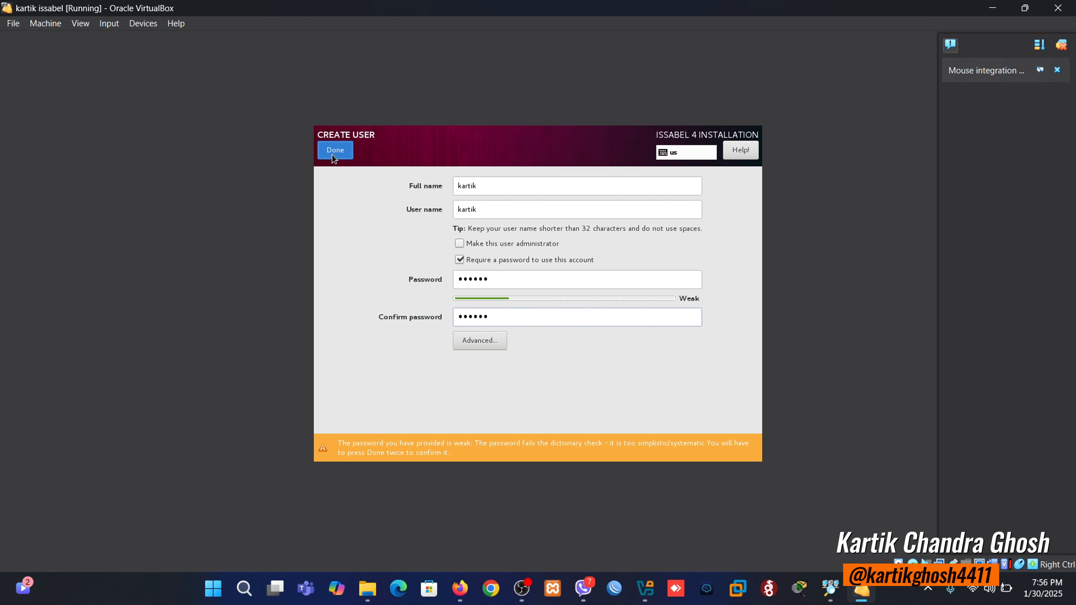